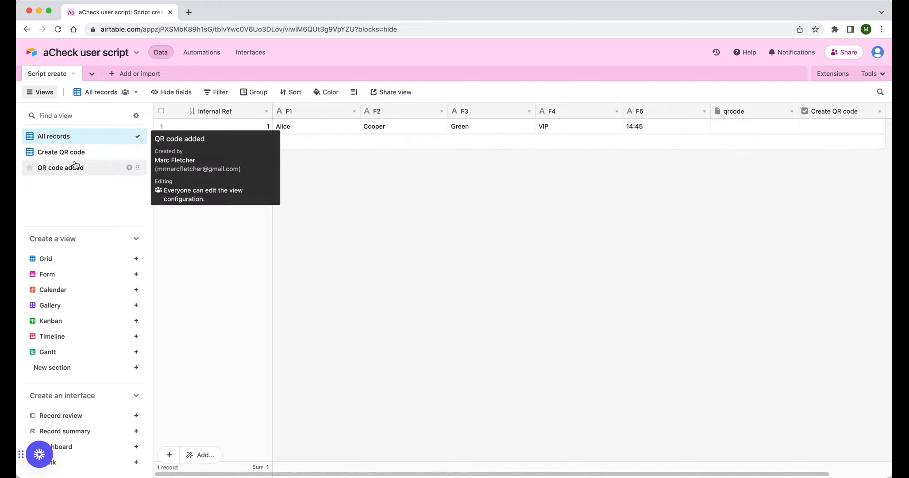
Review the automation's record-enters-view trigger settings and open the code of its Run a script action
click(201, 52)
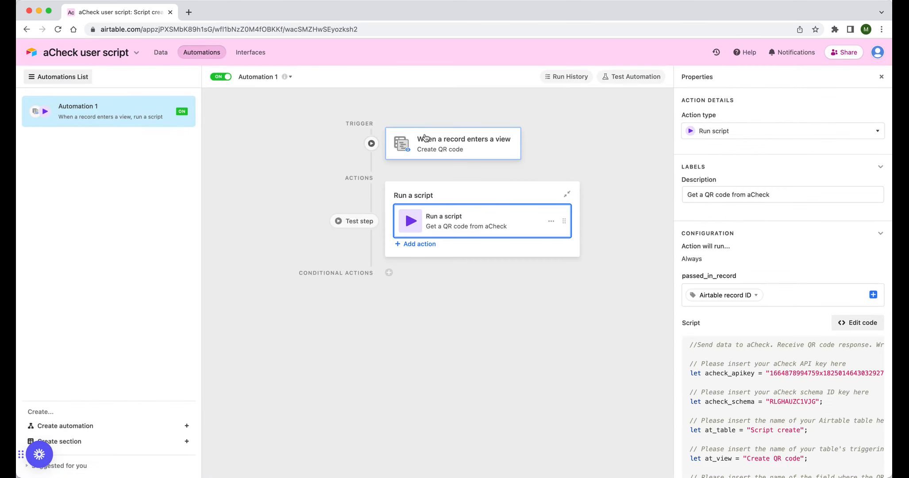
click(476, 147)
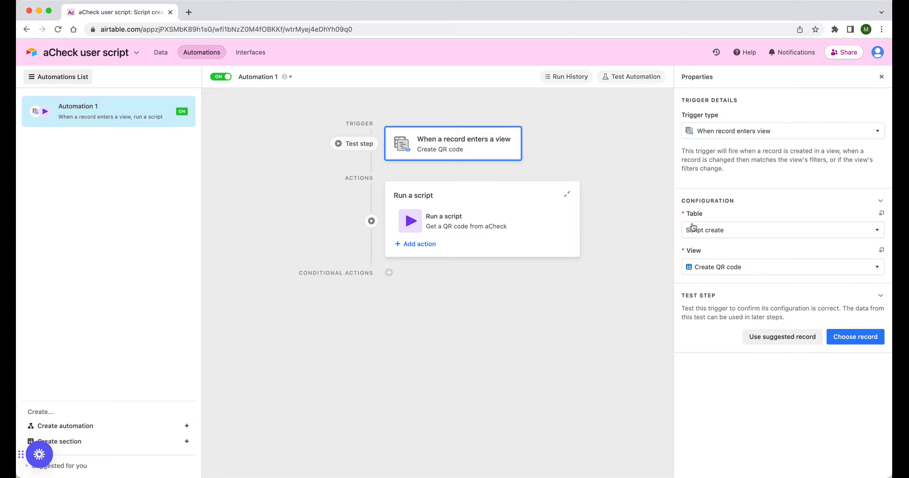
click(472, 233)
click(860, 322)
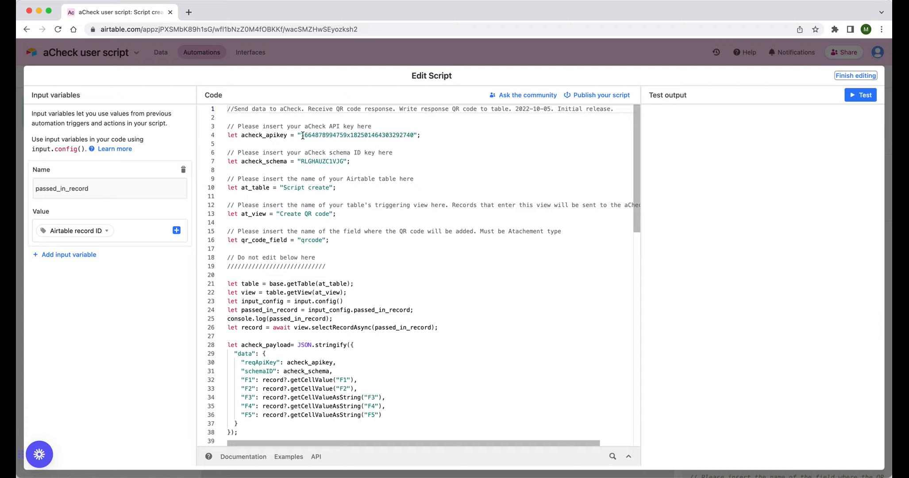
Review the script's API key, schema ID, table, view and QR code field variables, and close the code editor
drag(302, 135, 416, 135)
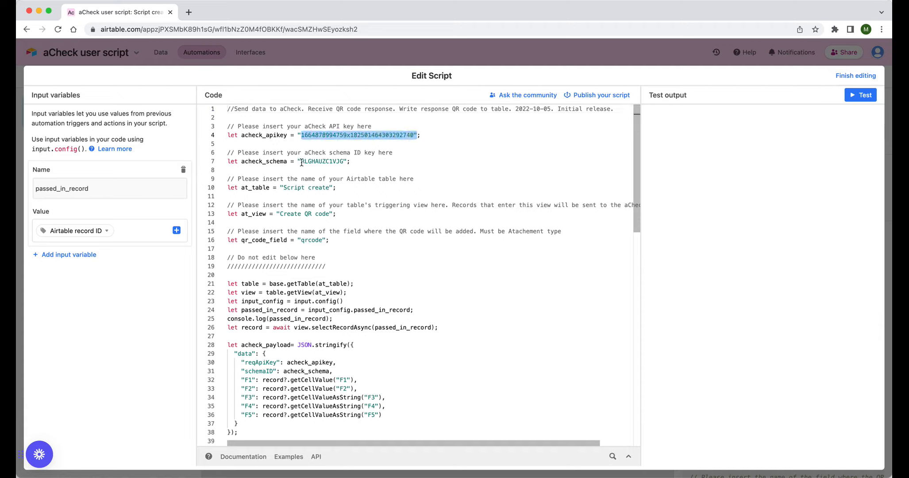
drag(301, 161, 343, 162)
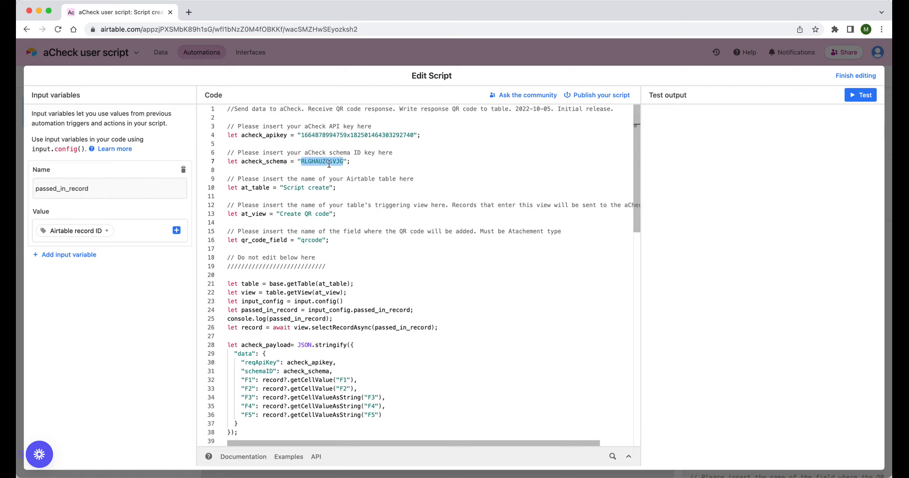
drag(282, 188, 330, 188)
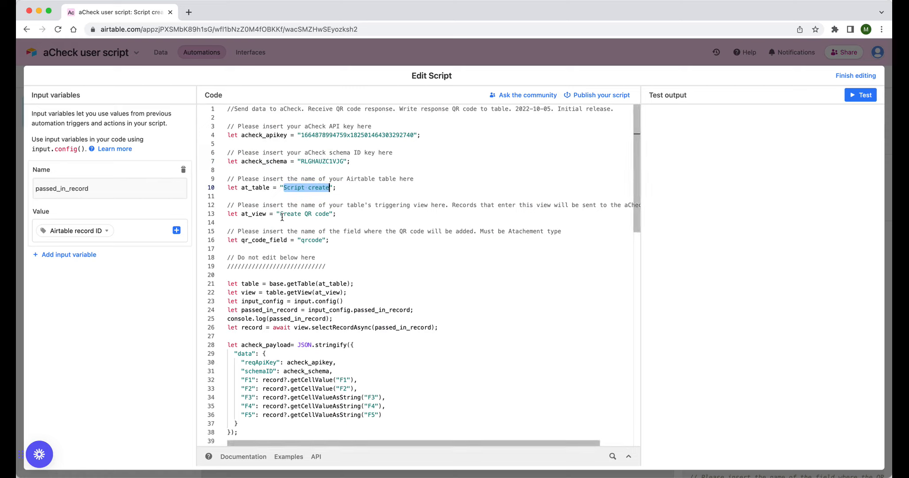
drag(283, 213, 330, 214)
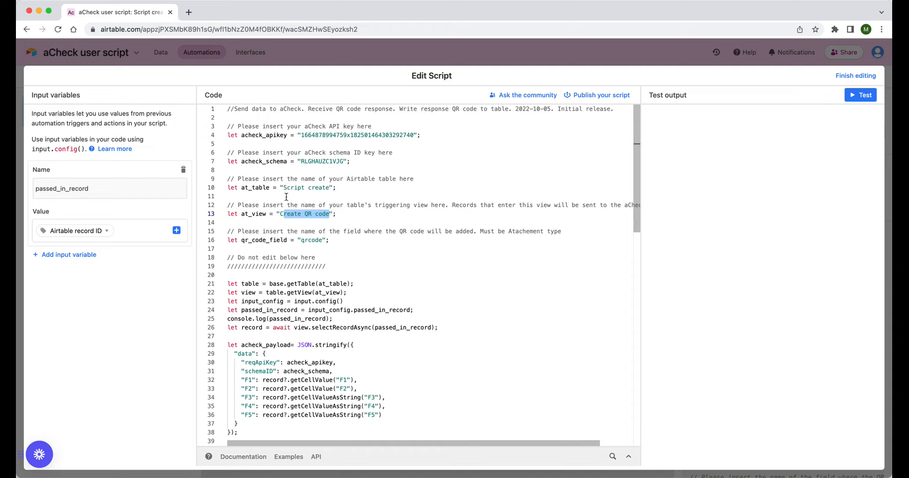
click(303, 241)
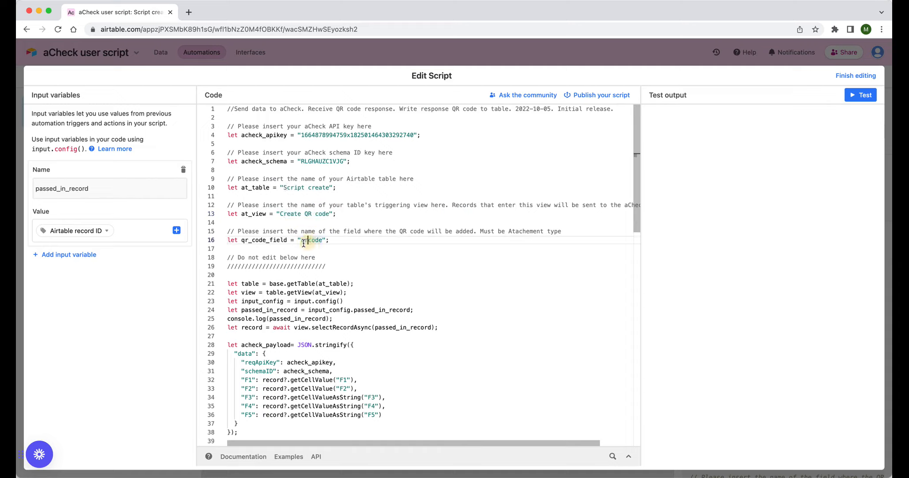
drag(300, 241, 325, 241)
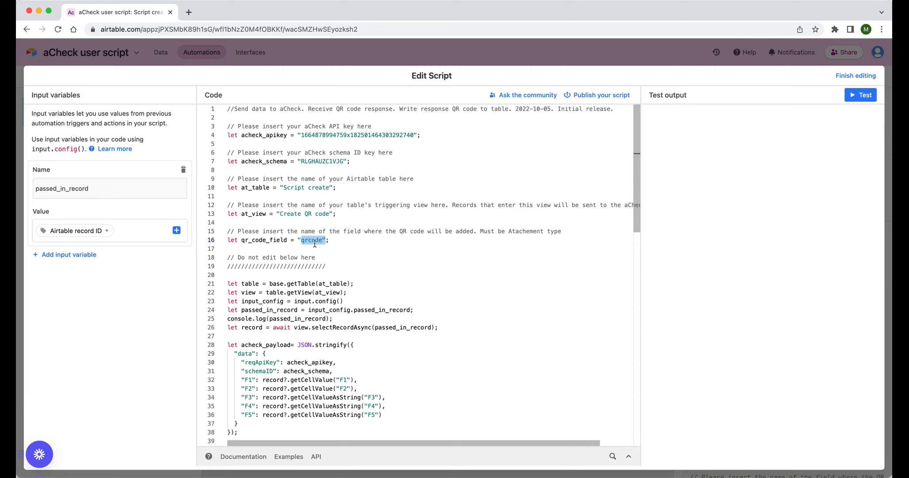
click(361, 58)
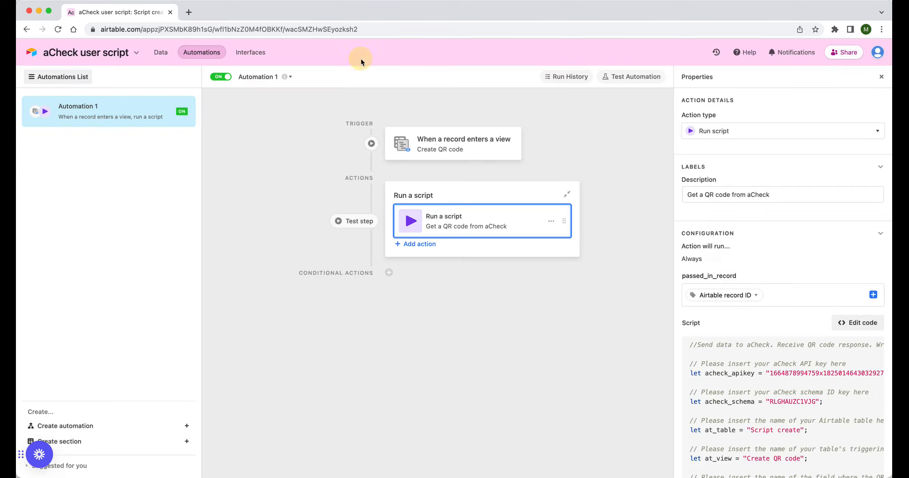
Check the qrcode field in the Script create table and read through the rest of the automation's script
click(158, 53)
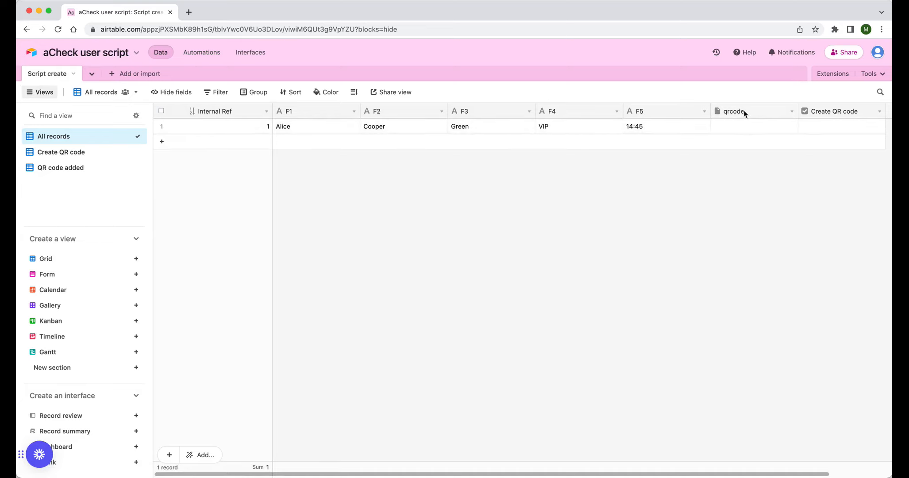
click(195, 55)
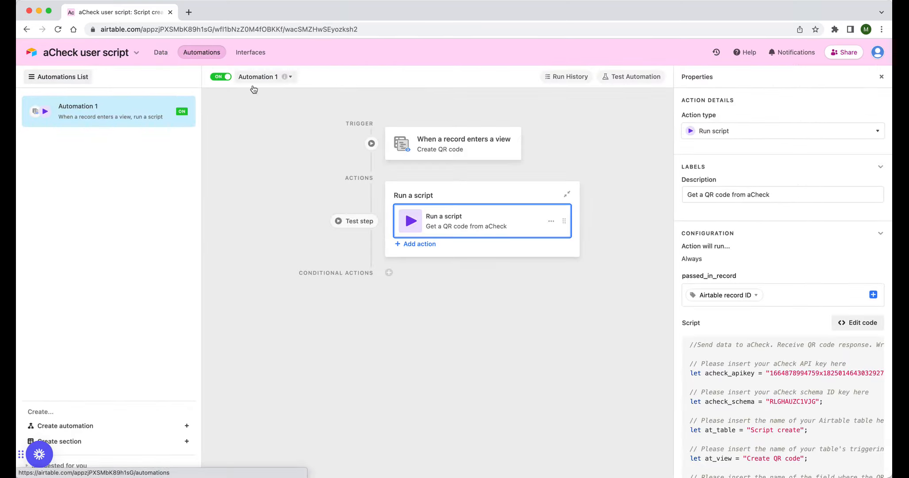
click(861, 323)
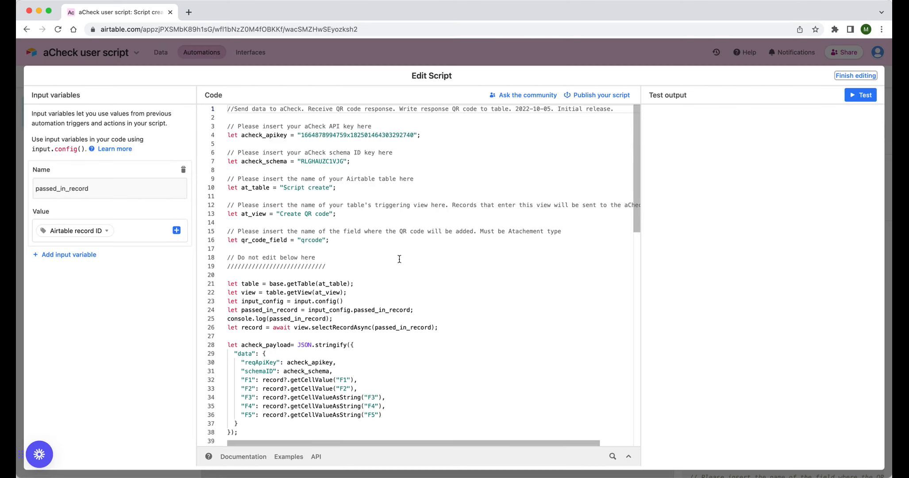
scroll(341, 281, down, 1)
scroll(341, 281, down, 10)
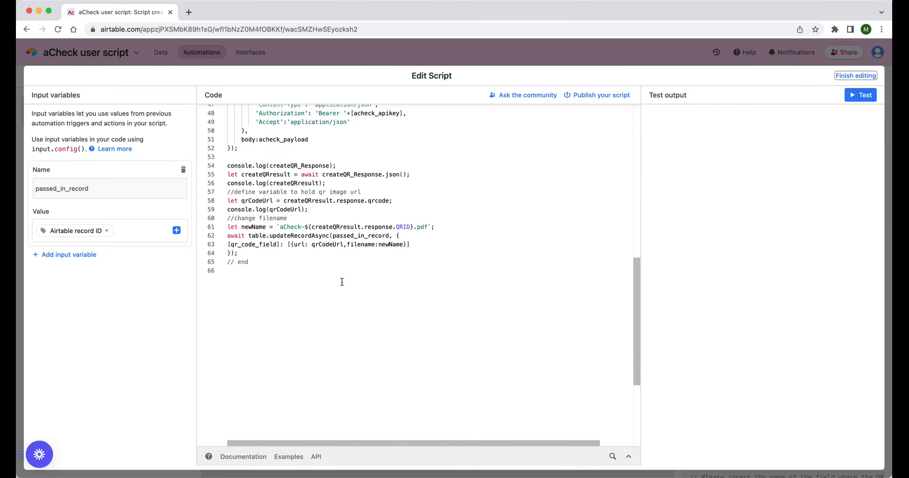
scroll(341, 282, up, 12)
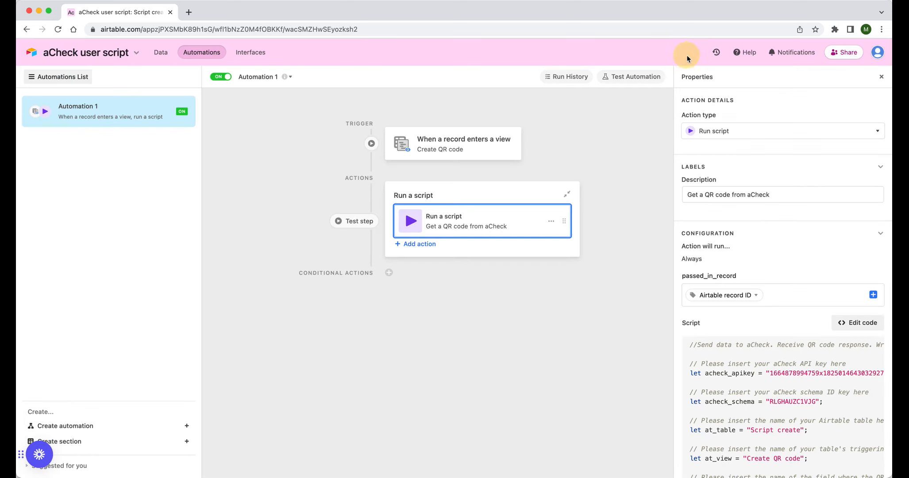
click(685, 55)
Tick Create QR code for the record in All records, and check the Create QR code and QR code added views
click(157, 54)
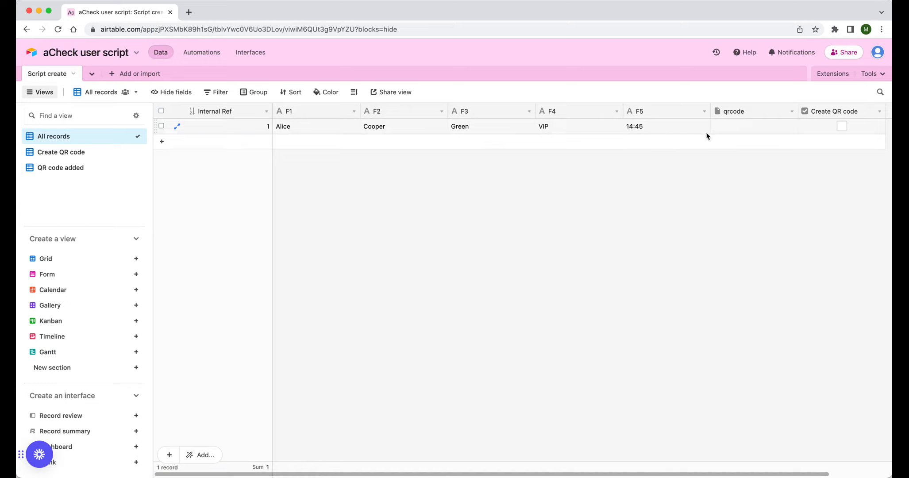
click(843, 128)
click(71, 157)
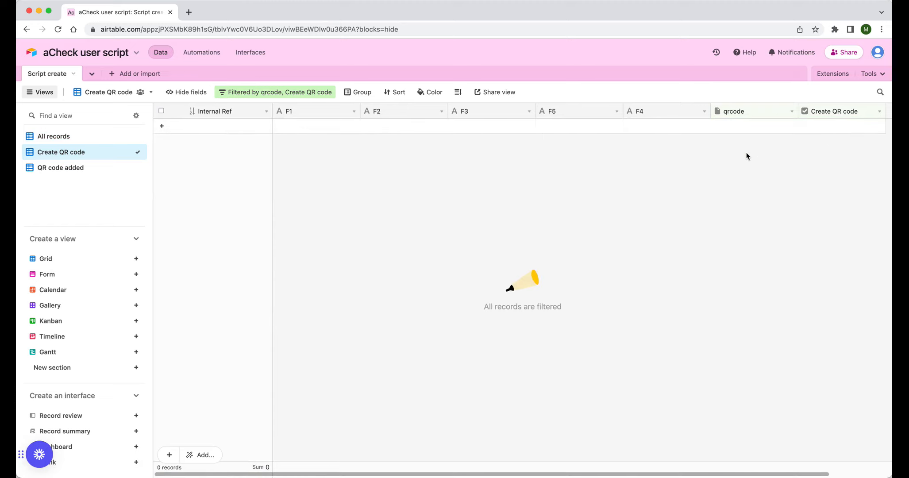
click(65, 169)
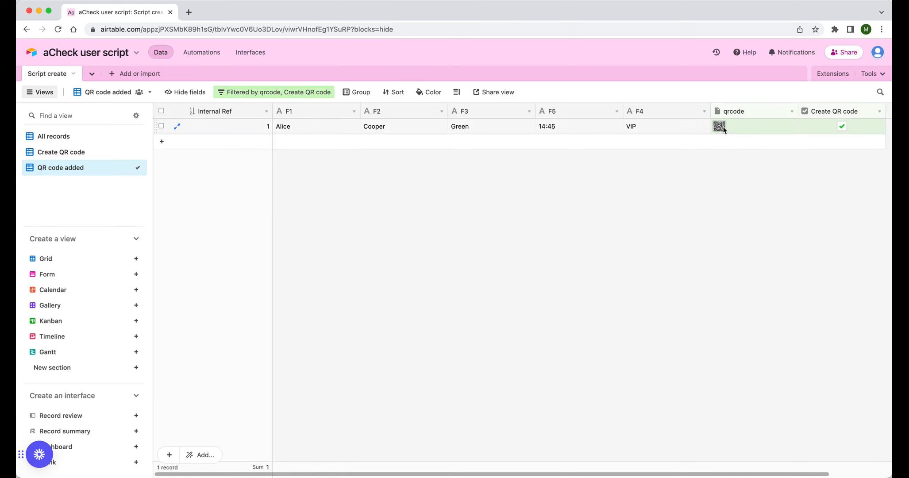
Open the execution log of the script action from the automation's most recent run
click(202, 53)
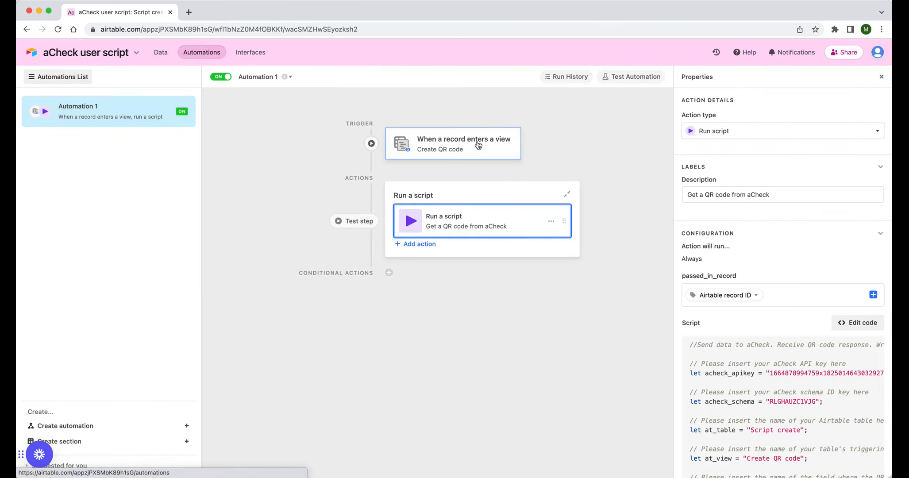
click(582, 138)
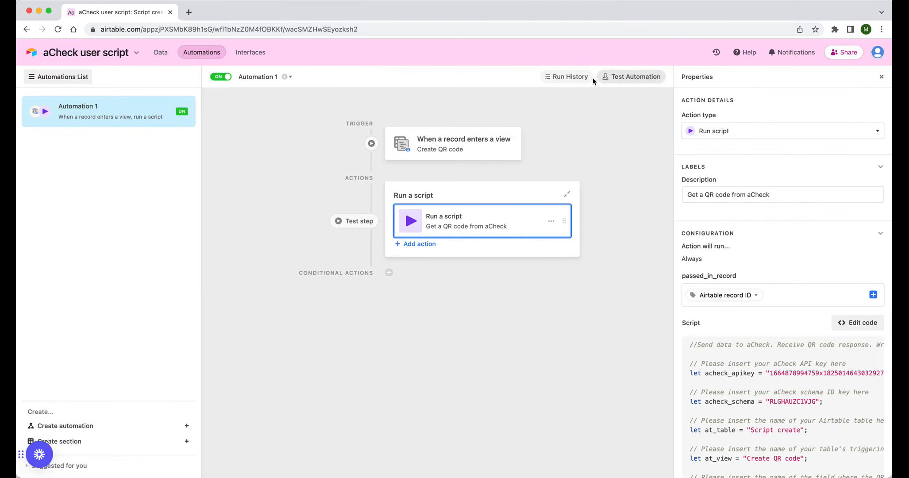
click(575, 77)
click(687, 133)
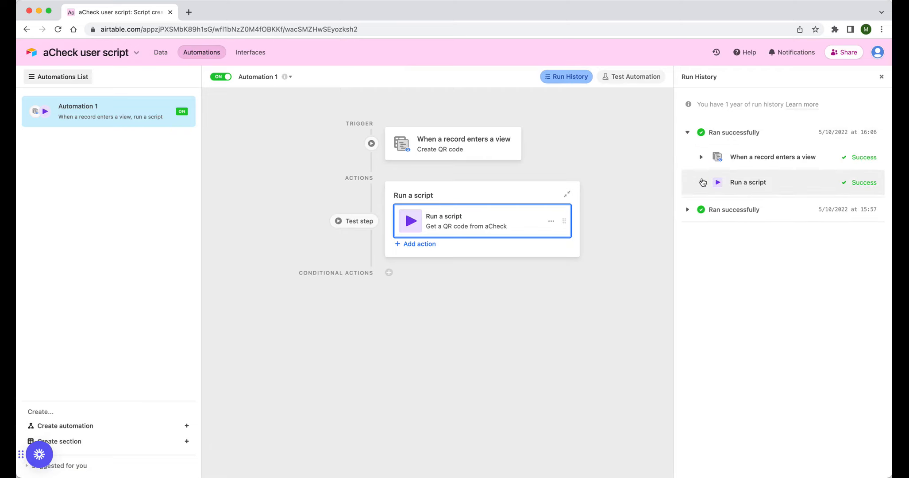
click(700, 182)
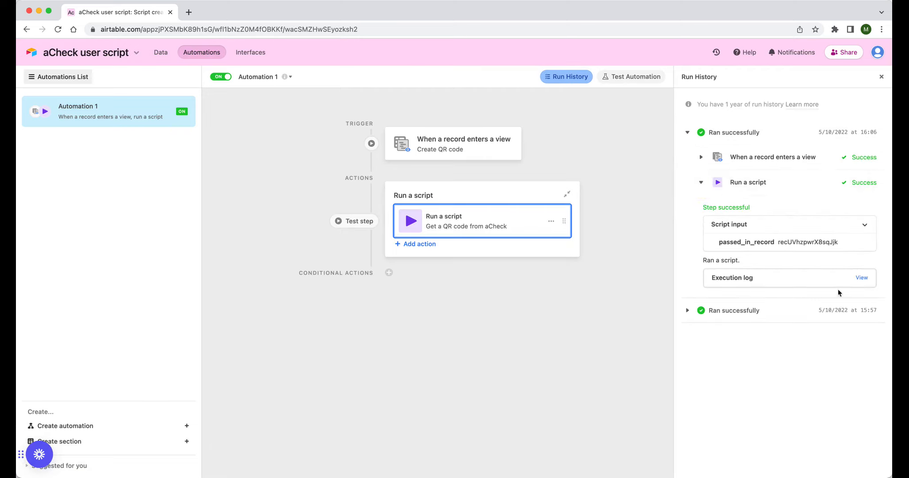
click(861, 278)
Expand the response object in the execution log to examine its returned values, close the log and return to the table data
scroll(502, 228, down, 2)
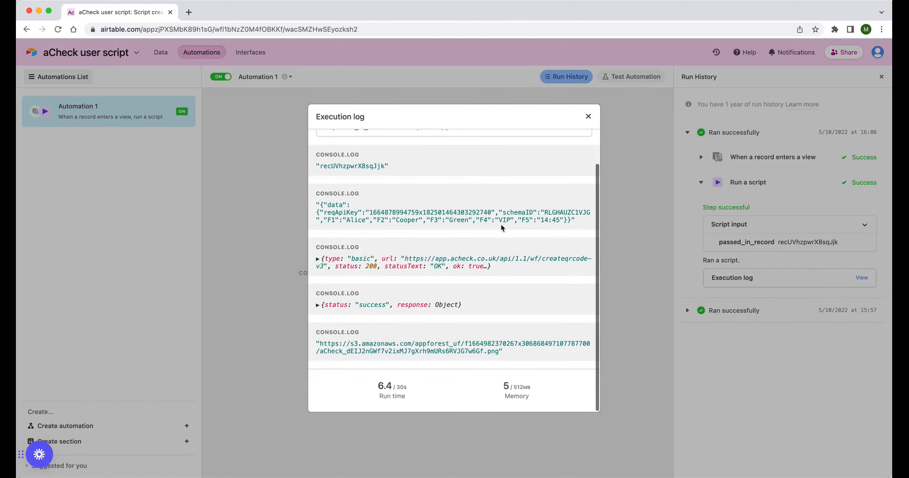
click(317, 305)
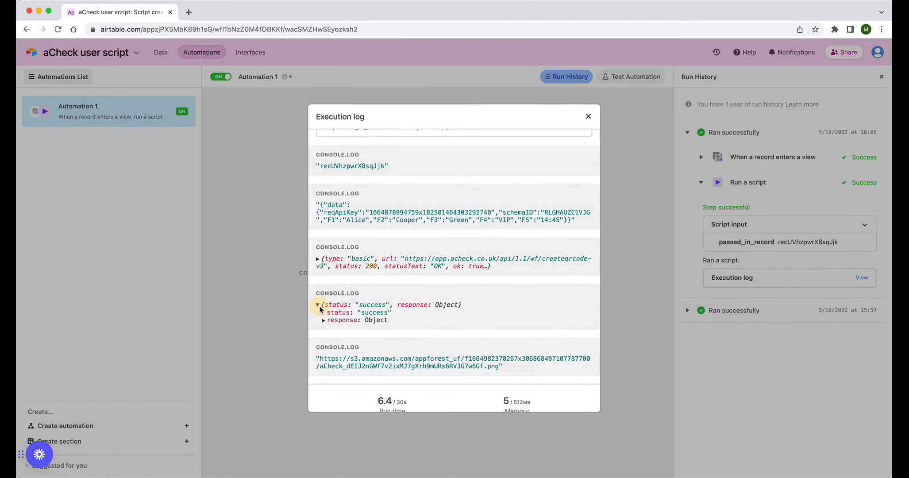
click(320, 319)
scroll(411, 287, down, 5)
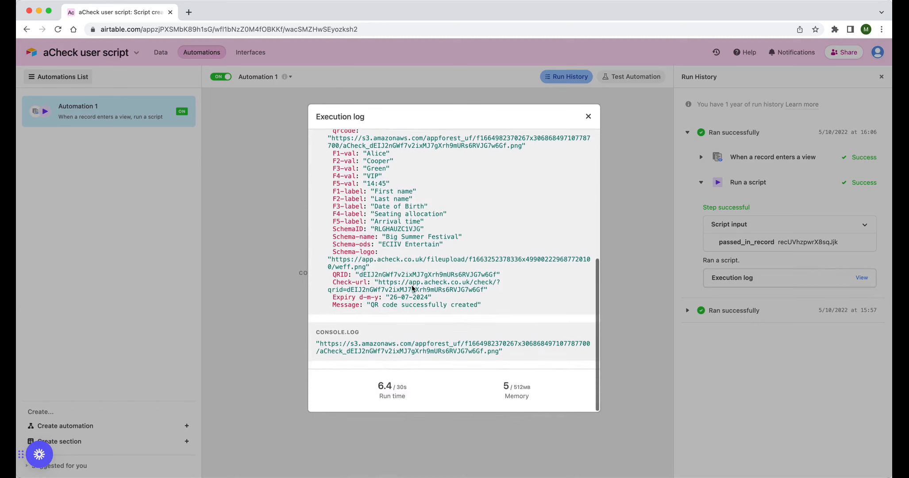
scroll(412, 286, up, 2)
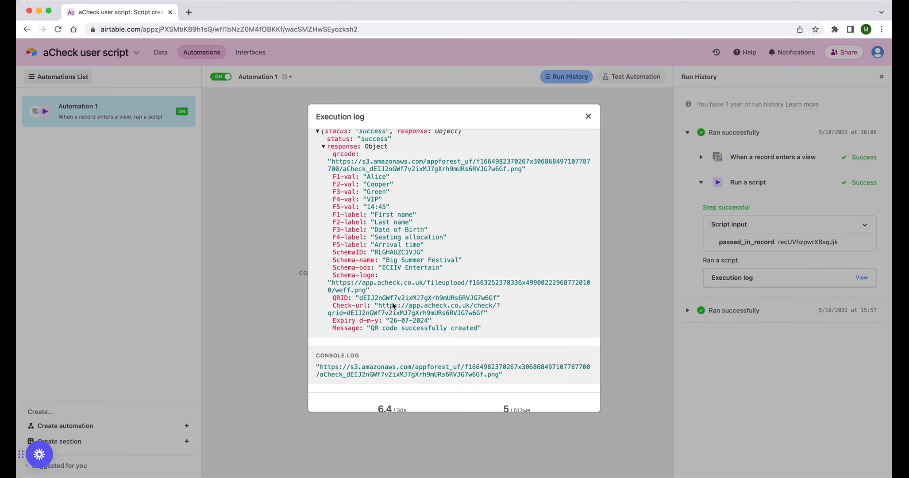
scroll(405, 299, up, 1)
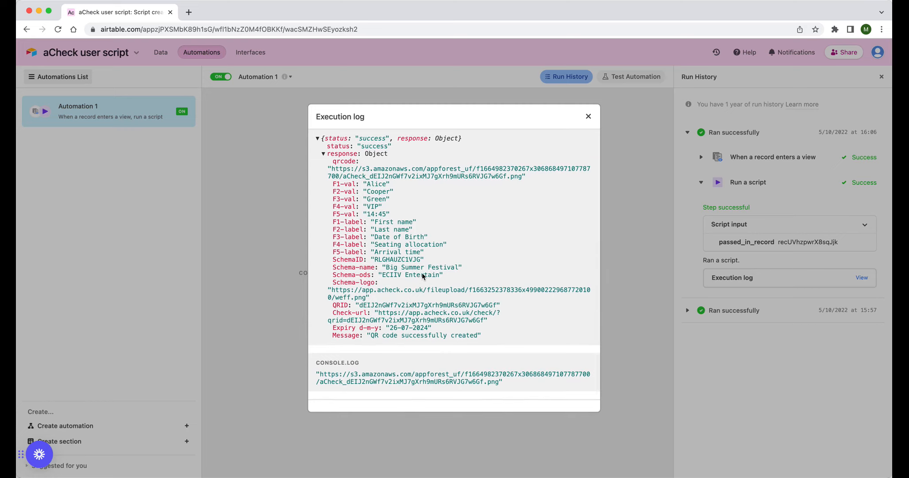
click(622, 252)
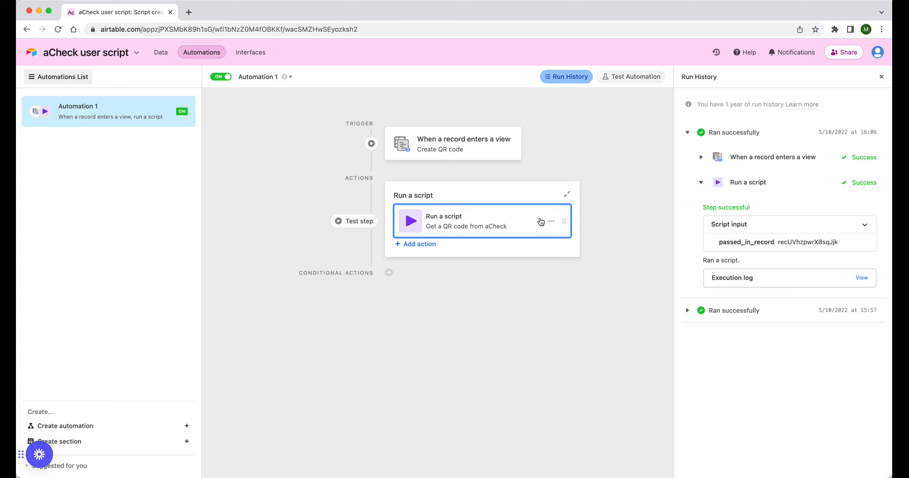
click(162, 53)
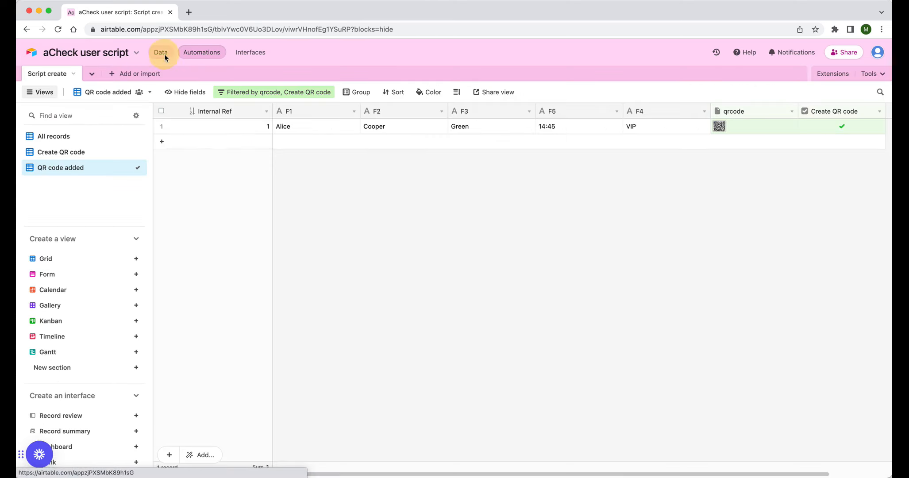